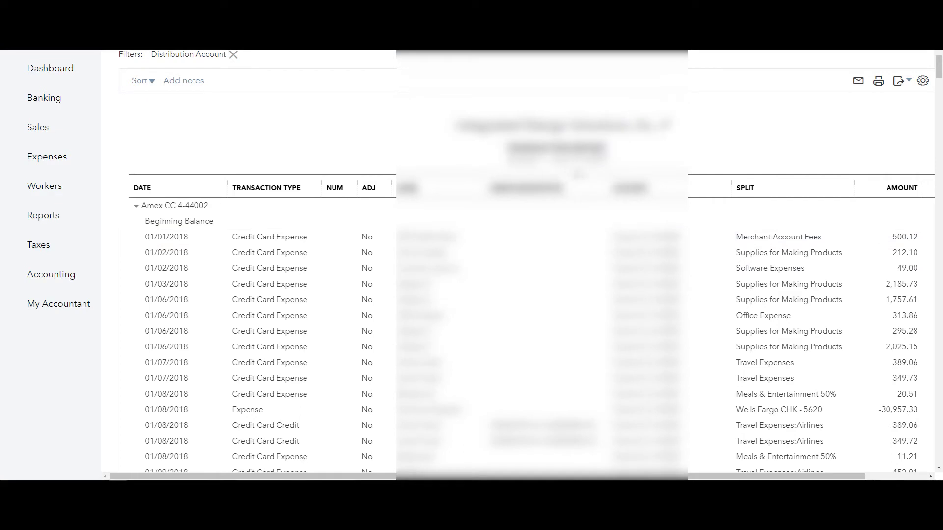
Look through the Amex credit card transactions in the account report and export the report to Excel.
scroll(582, 203, "down", 1)
scroll(582, 204, "down", 3)
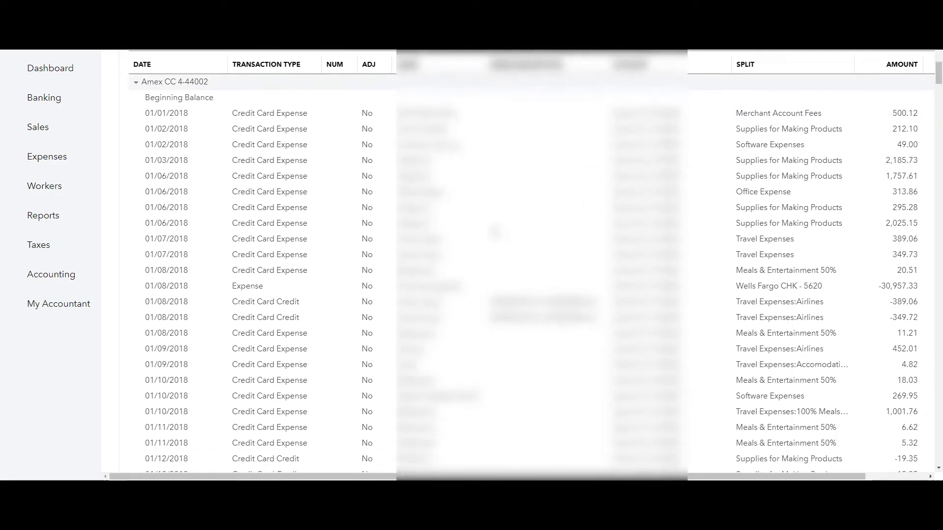
scroll(540, 270, "down", 10)
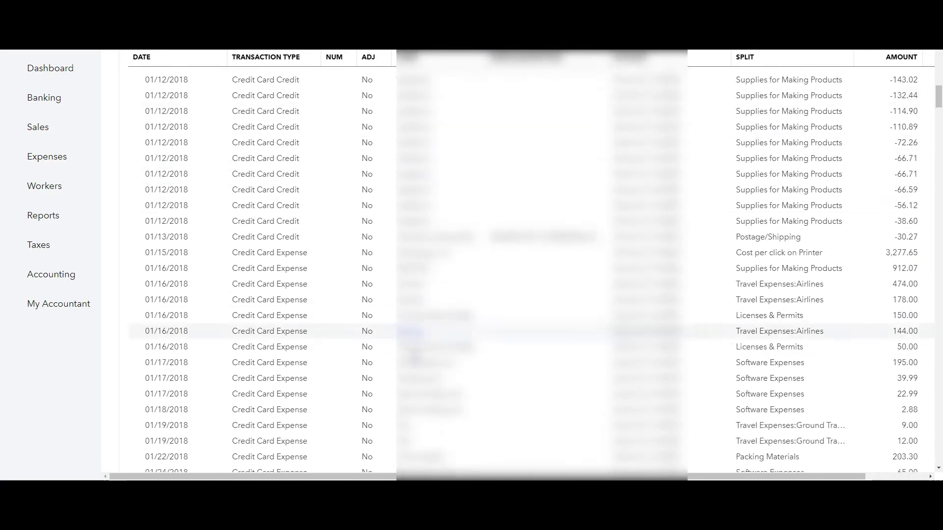
scroll(762, 295, "down", 5)
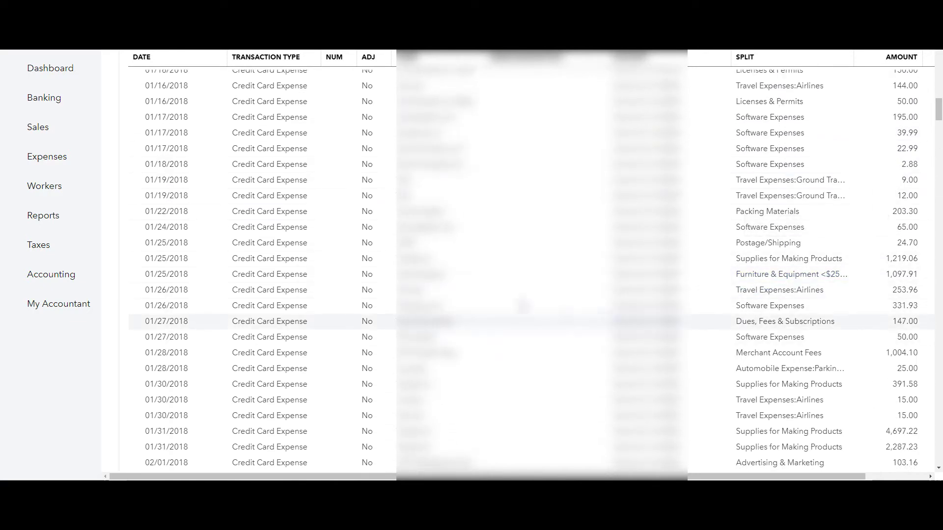
scroll(540, 294, "up", 8)
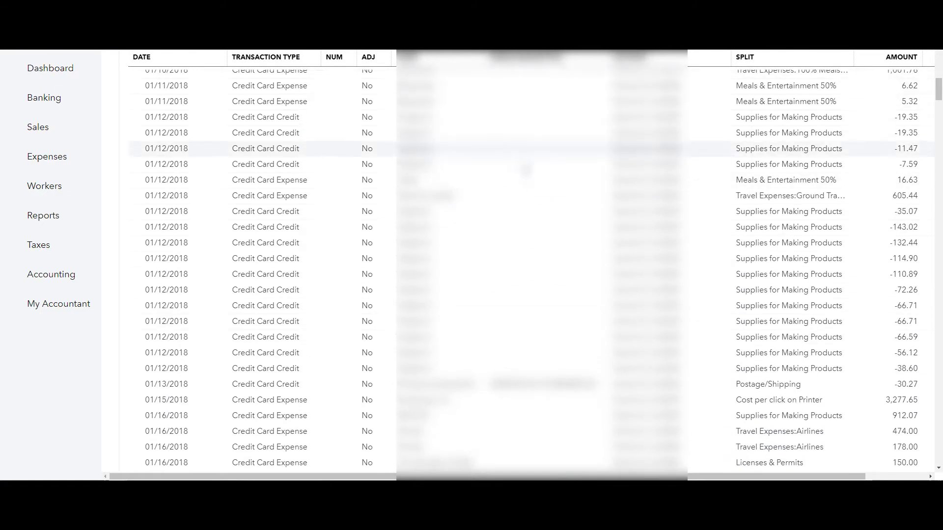
scroll(540, 294, "down", 8)
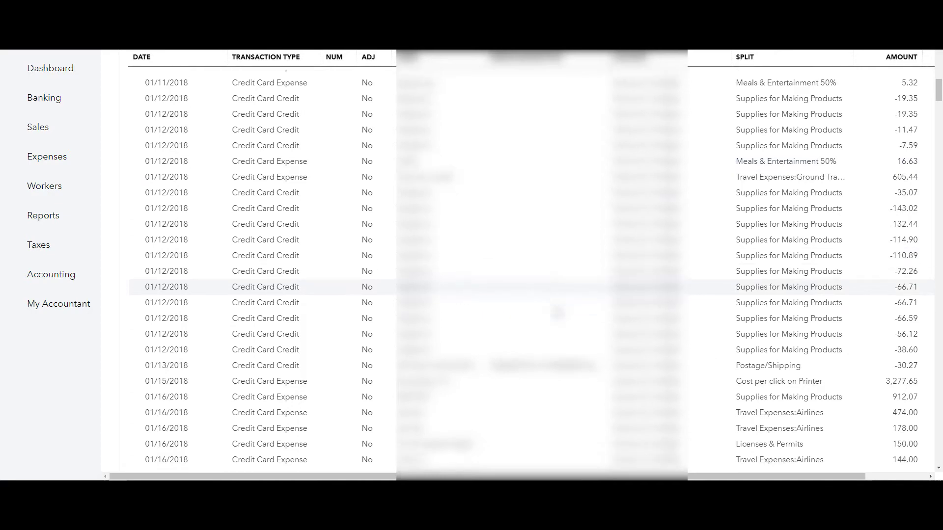
scroll(540, 295, "up", 20)
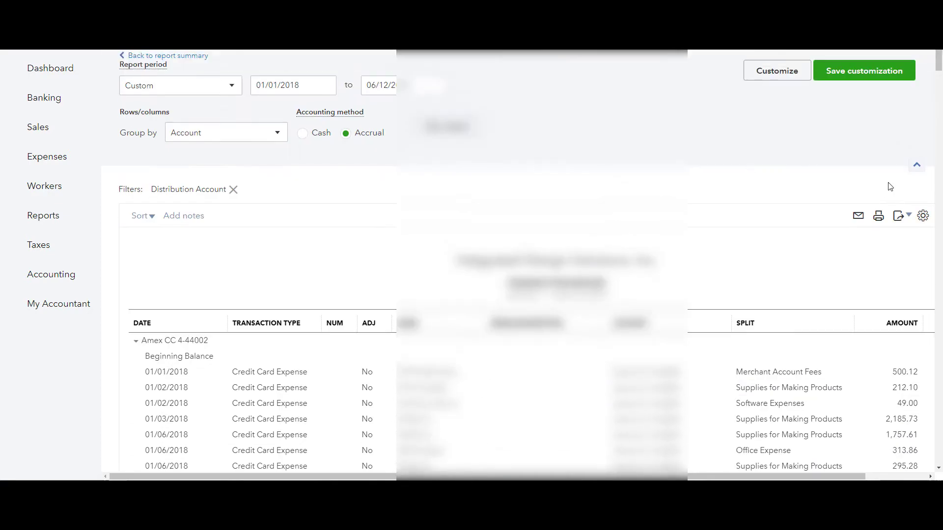
left_click(909, 217)
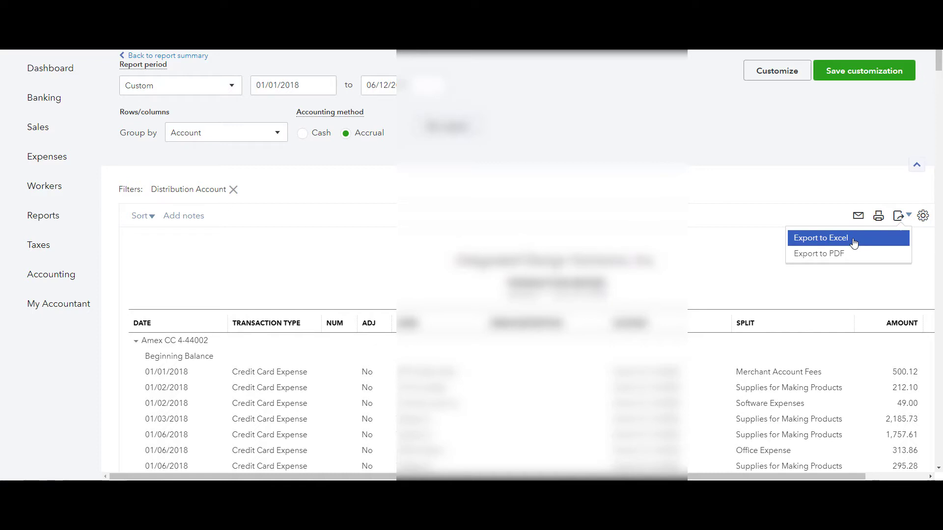
left_click(854, 241)
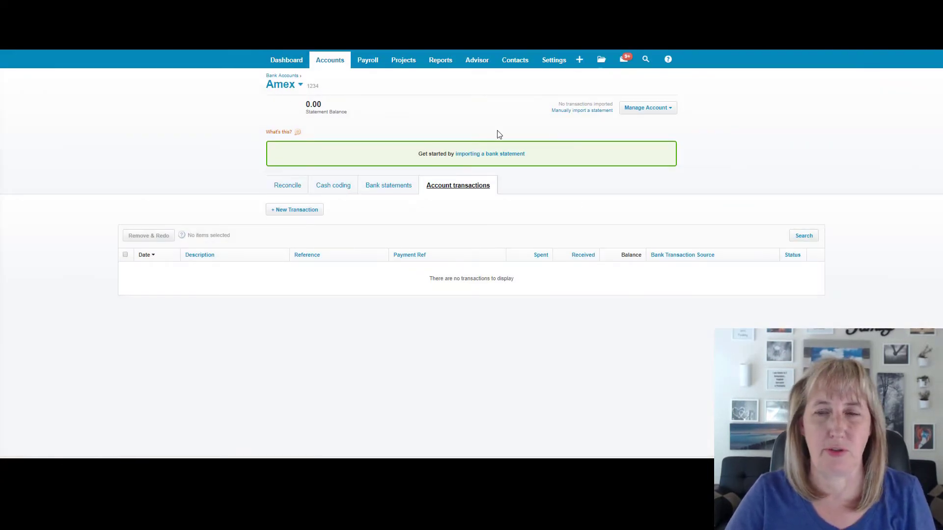
Switch to Xero and upload QBO Transactions.csv as a manual statement import for the Amex account.
left_click(589, 111)
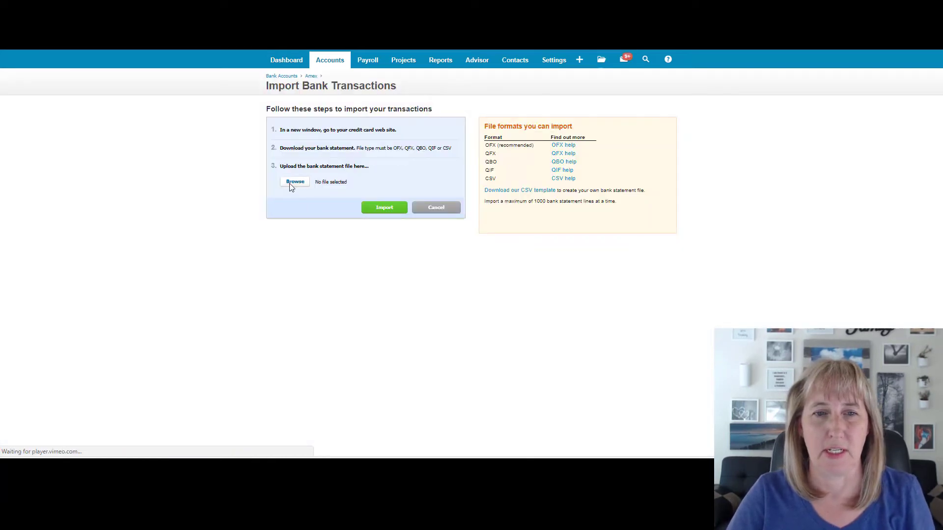
left_click(294, 182)
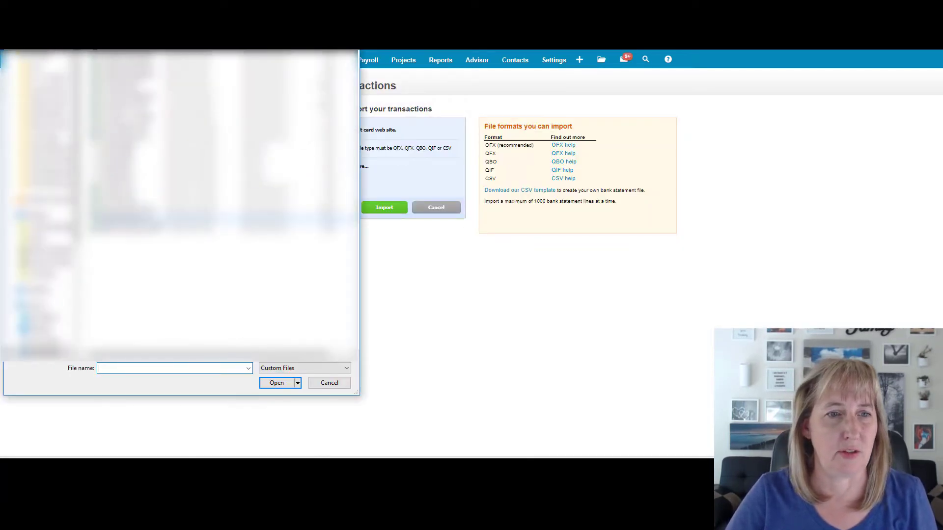
left_click(157, 232)
left_click(275, 383)
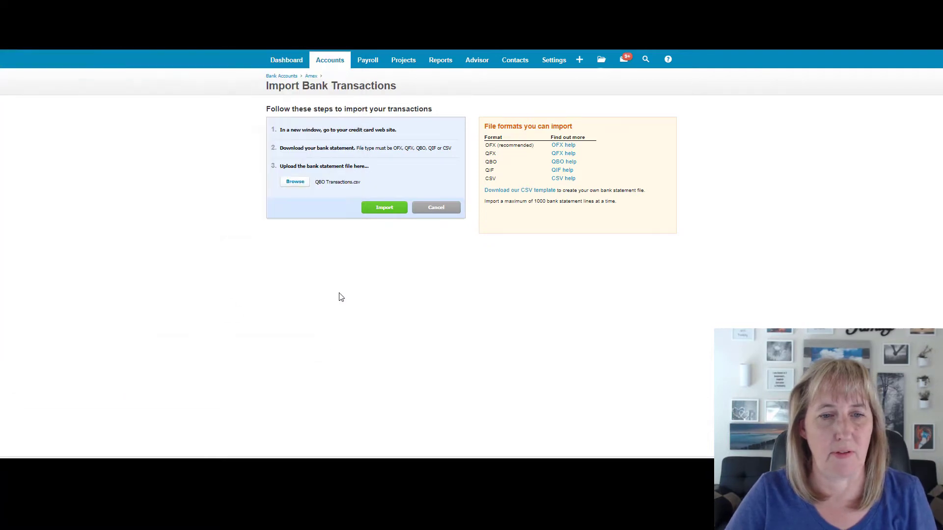
left_click(383, 208)
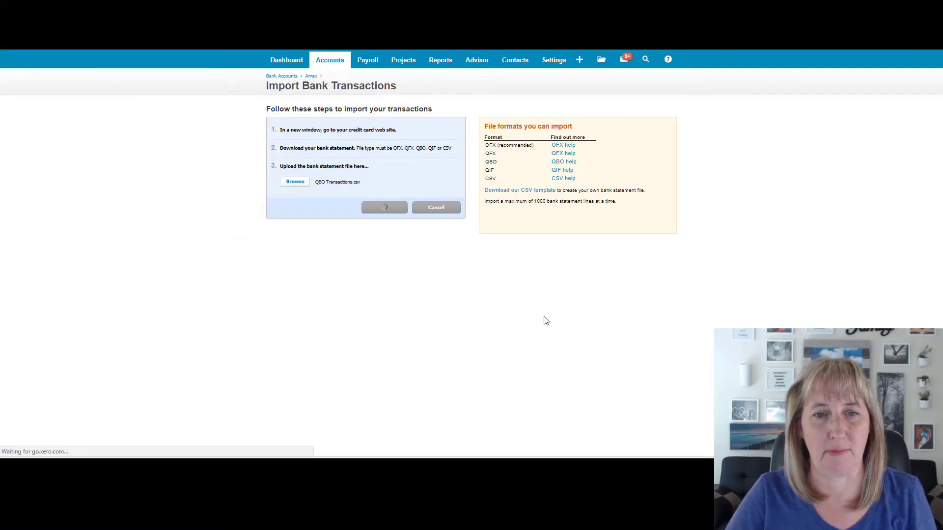
Check the field assignments against the first eight statement lines of the uploaded file.
scroll(457, 309, "down", 1)
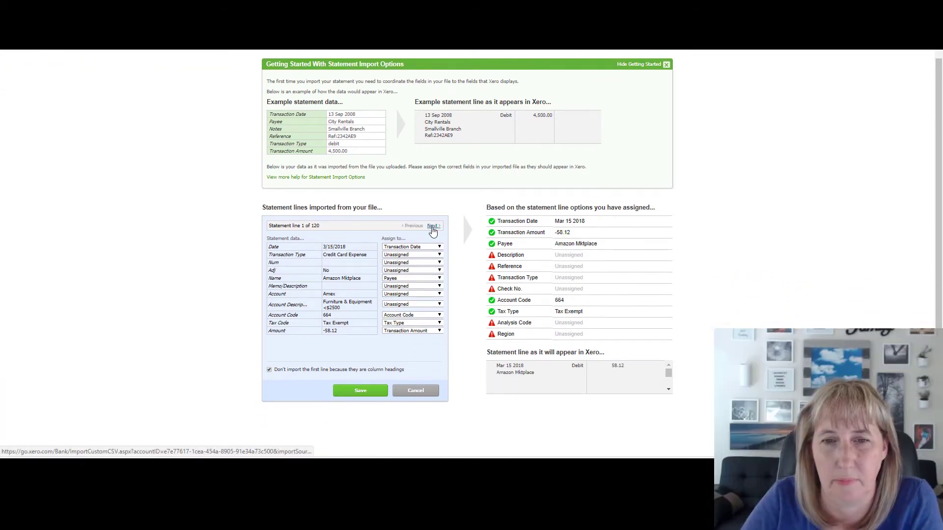
left_click(432, 228)
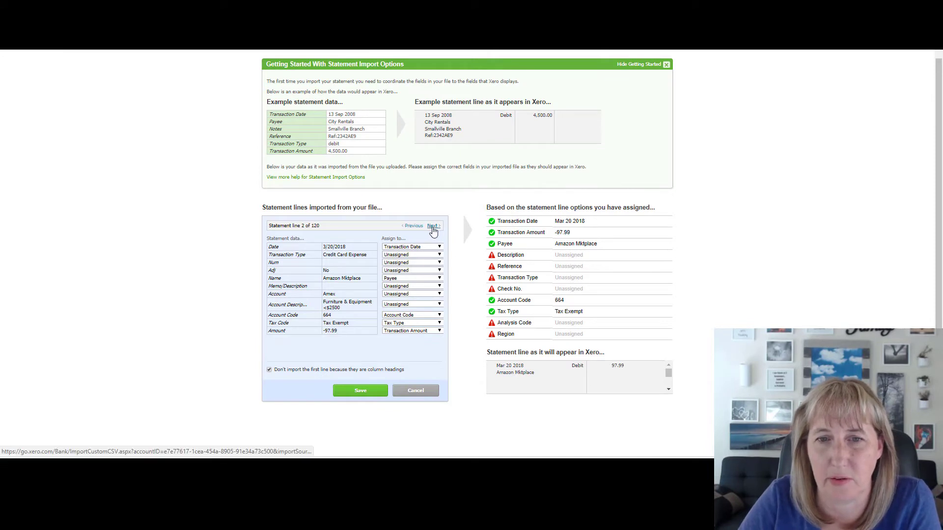
left_click(432, 227)
left_click(432, 227)
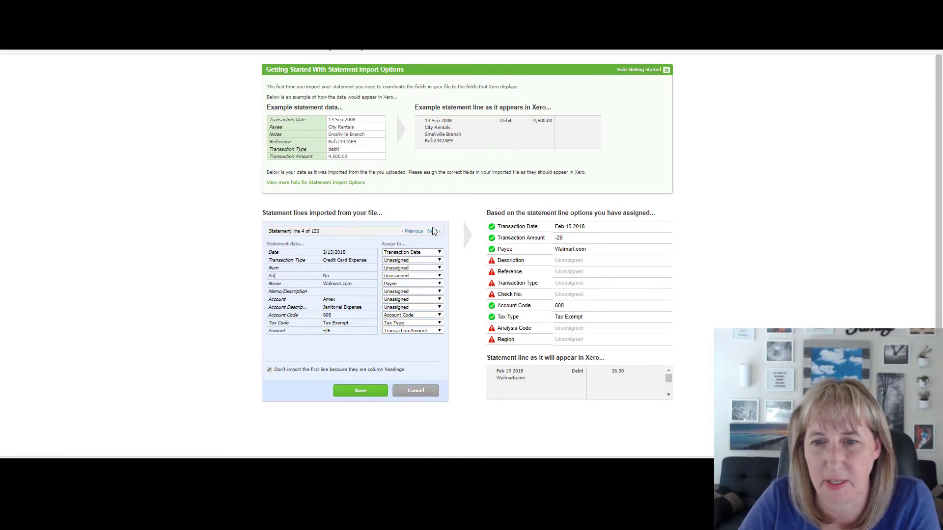
left_click(433, 230)
left_click(432, 228)
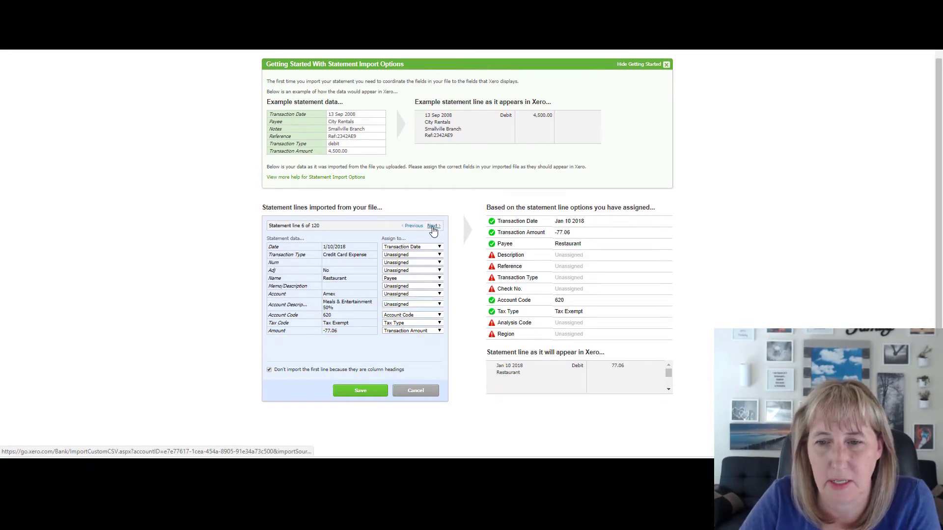
left_click(432, 227)
left_click(433, 228)
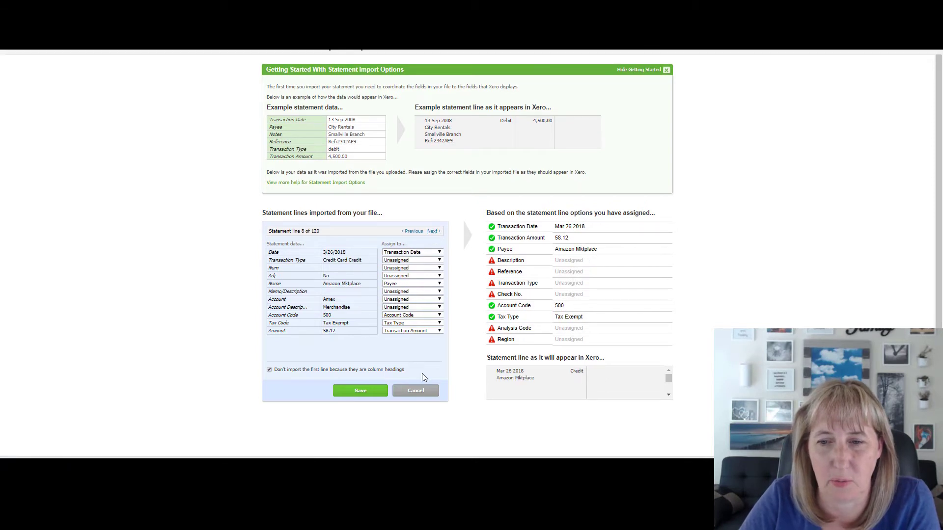
Save the statement import with the assigned fields and review the imported Amex account transactions.
left_click(350, 393)
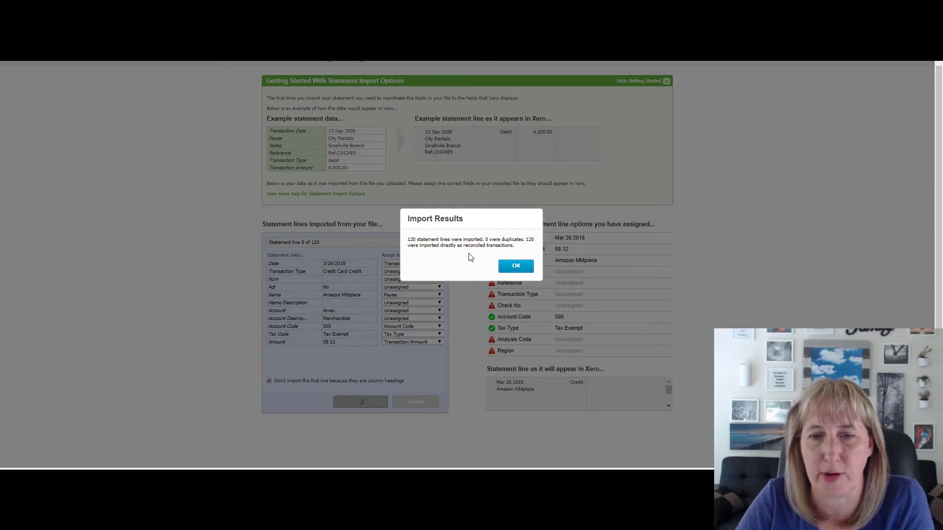
left_click(515, 267)
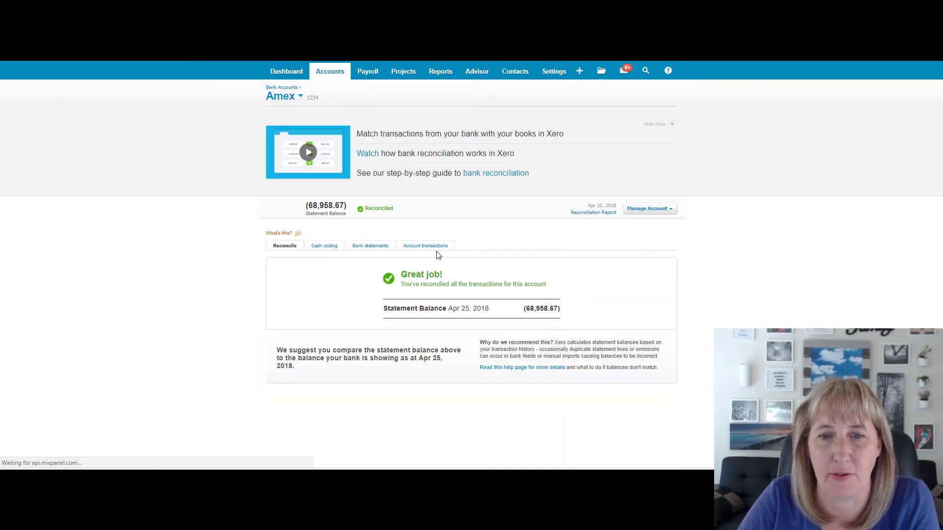
left_click(436, 251)
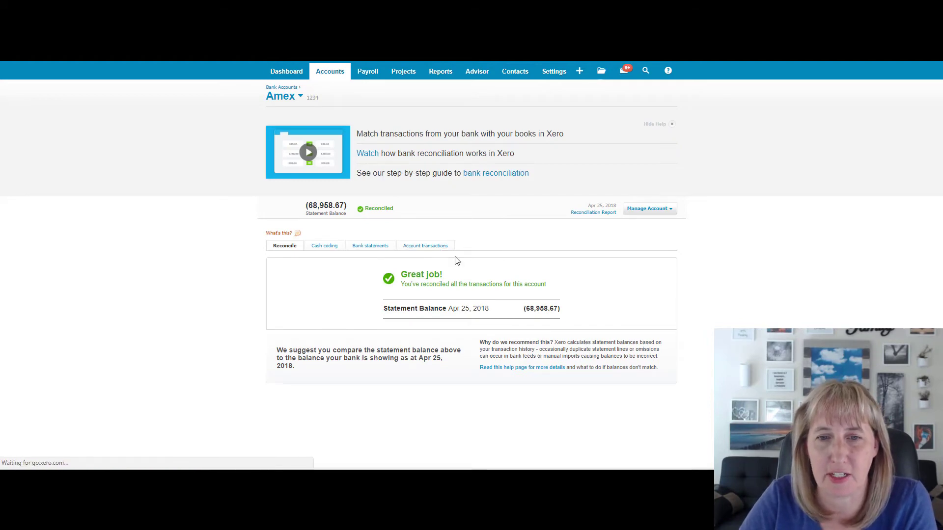
scroll(585, 274, "down", 10)
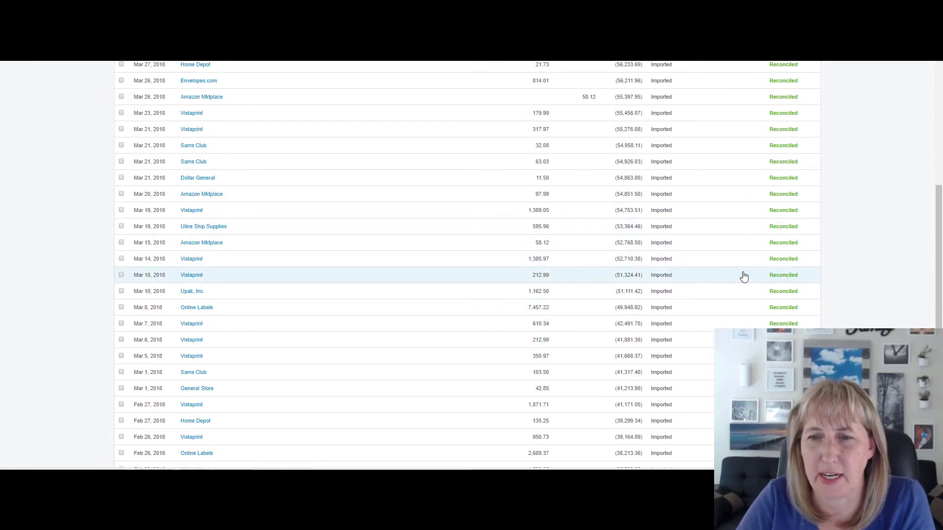
scroll(744, 276, "up", 10)
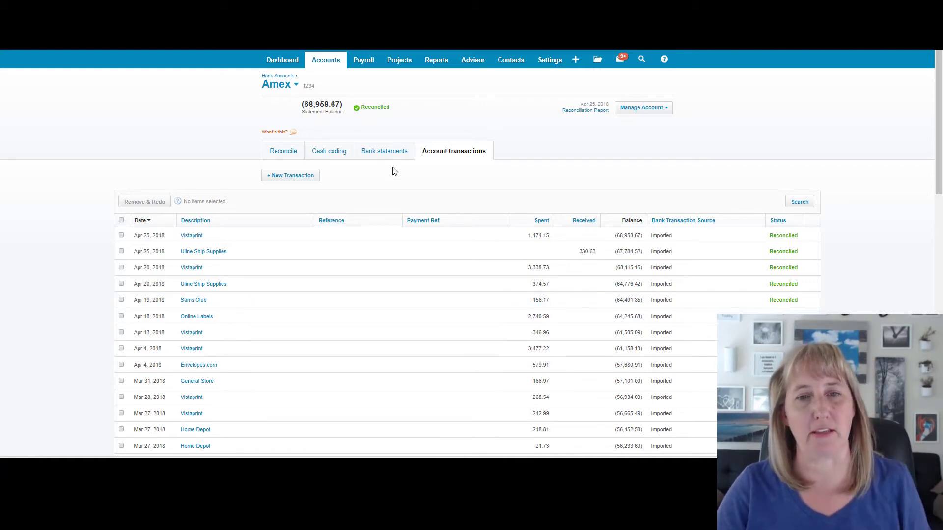
Set the Amex bank statement lines list to show 200 items per page.
left_click(392, 152)
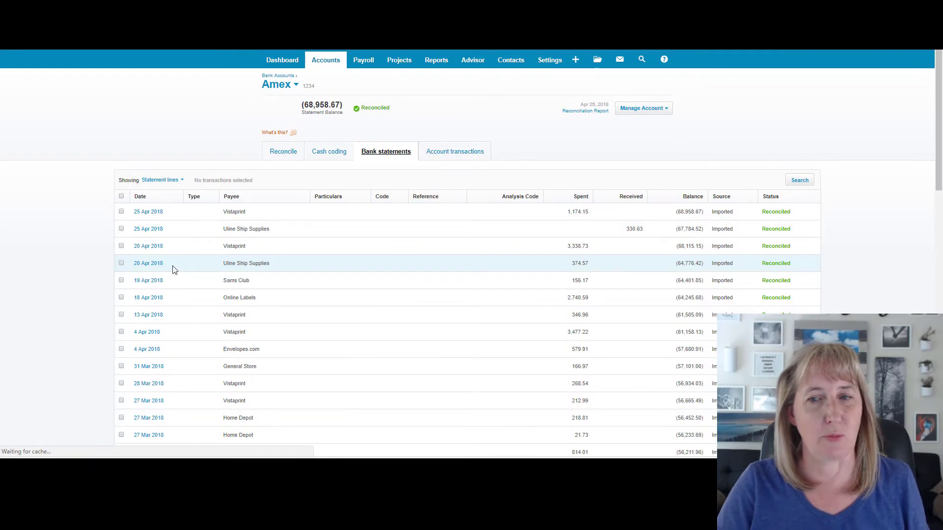
left_click(121, 196)
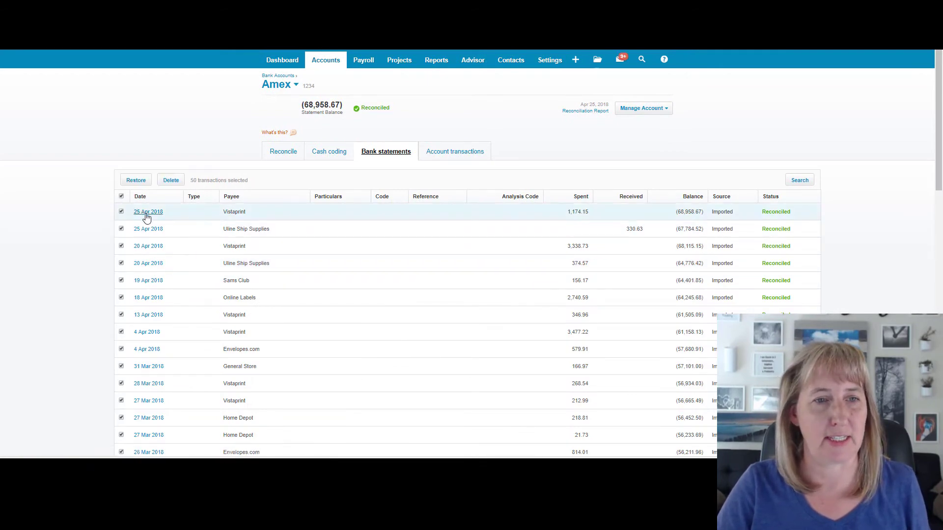
scroll(224, 275, "down", 5)
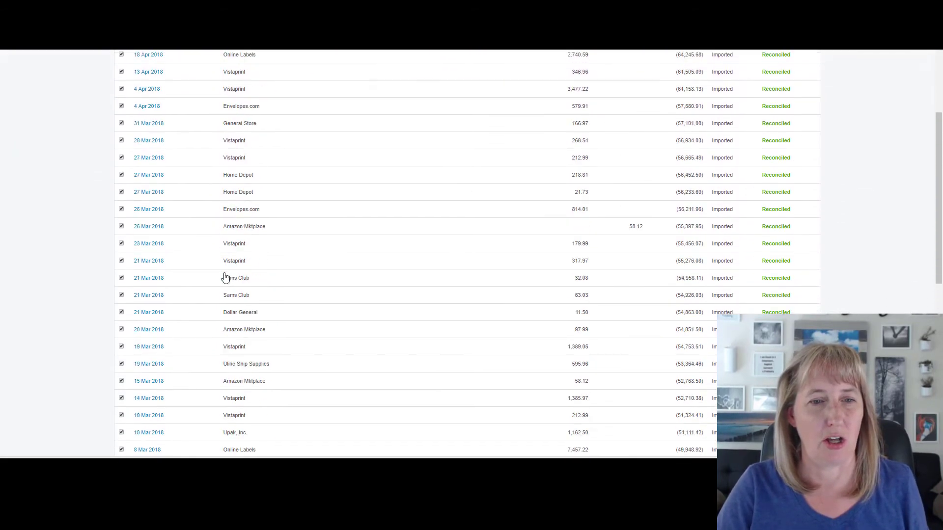
scroll(224, 277, "down", 8)
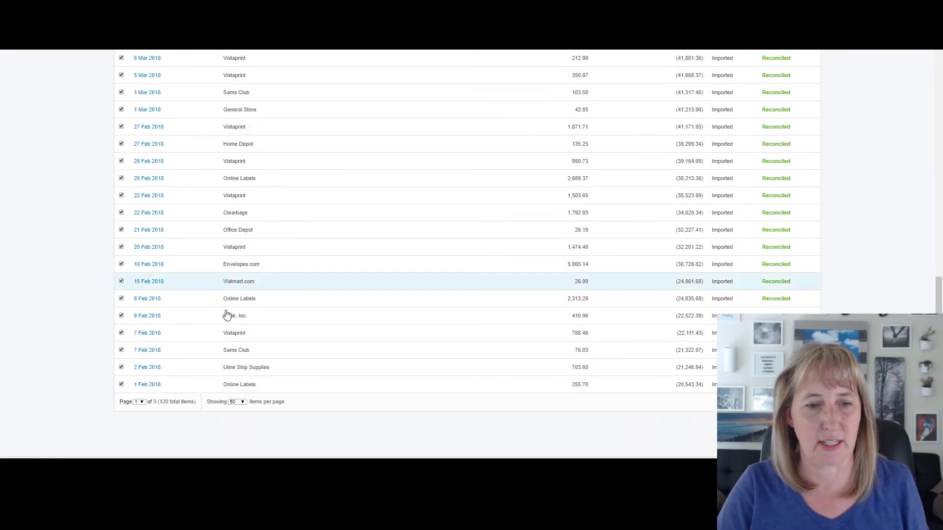
left_click(242, 402)
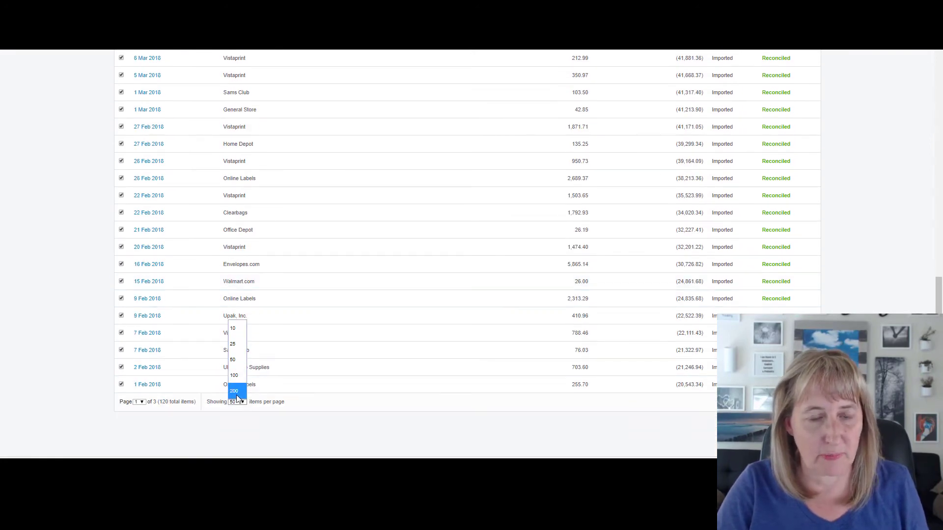
left_click(236, 390)
Select all imported Amex statement lines and delete them, confirming the deletion.
scroll(279, 362, "up", 10)
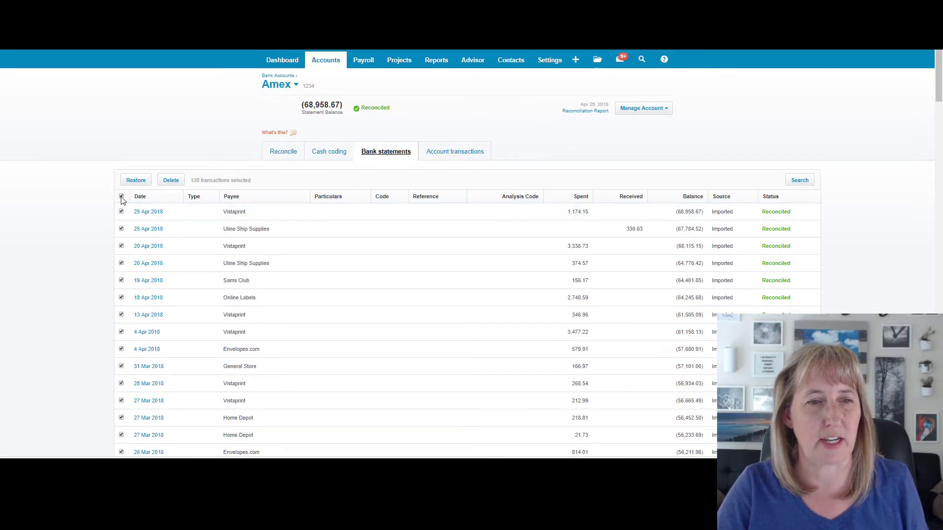
scroll(364, 273, "down", 10)
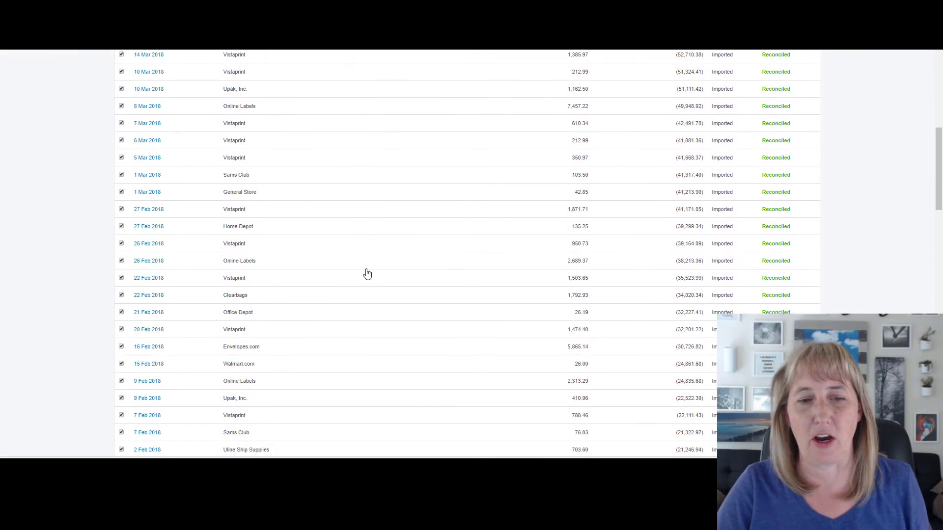
scroll(366, 273, "up", 10)
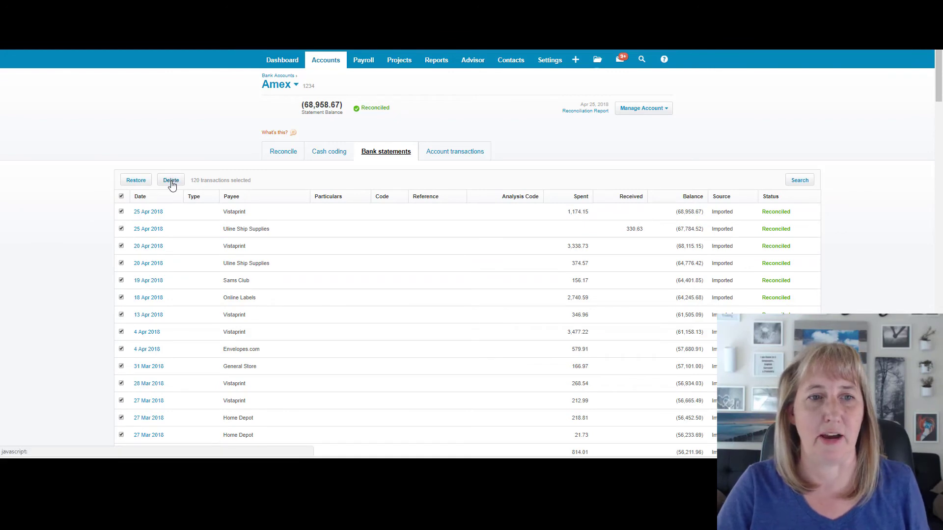
left_click(170, 181)
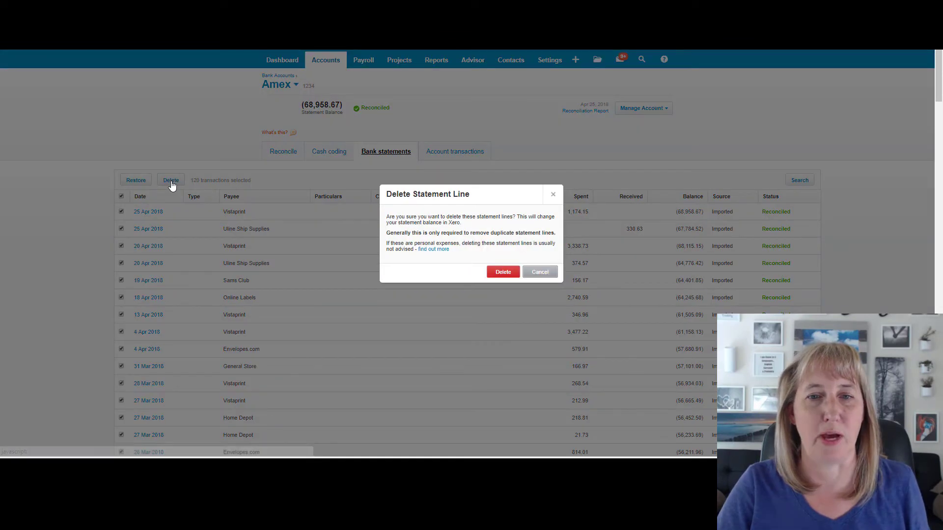
left_click(498, 275)
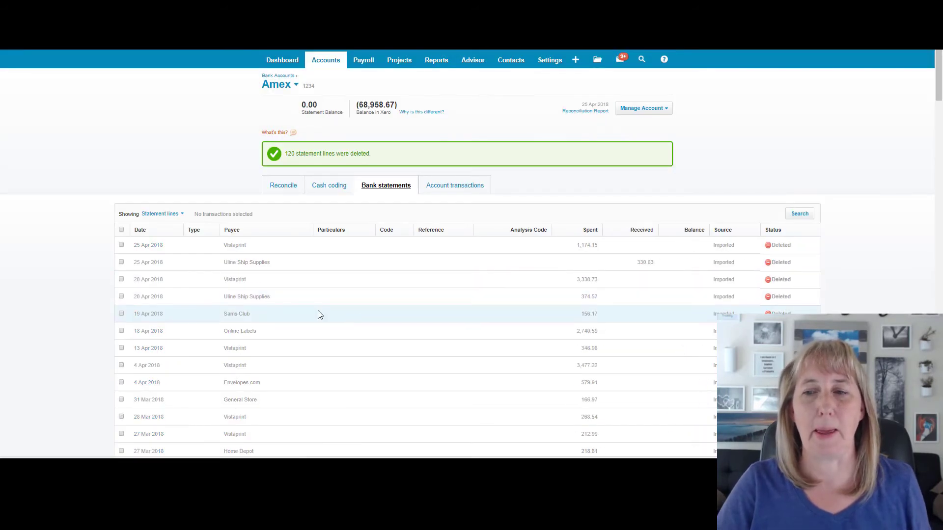
Review the Amex account transactions and their reconciliation status.
left_click(445, 190)
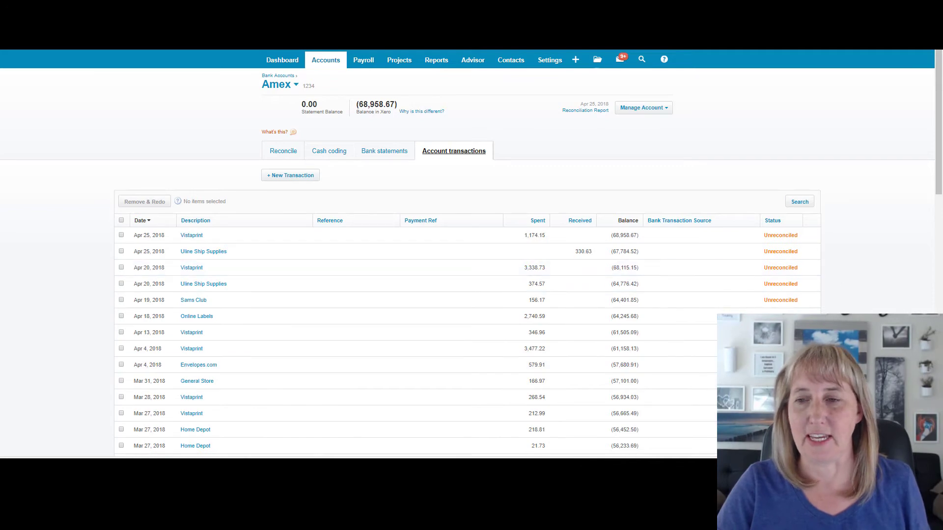
scroll(784, 299, "down", 7)
scroll(785, 302, "down", 6)
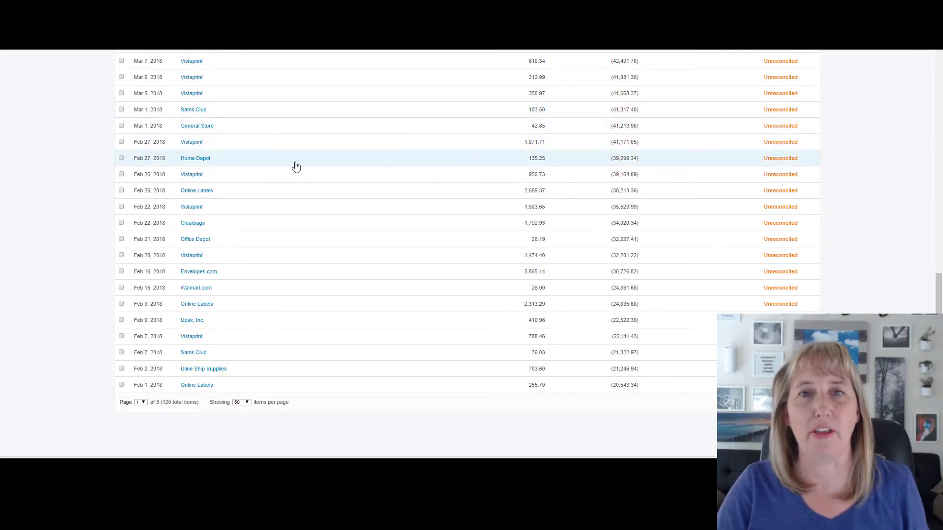
scroll(552, 221, "up", 8)
scroll(553, 222, "up", 5)
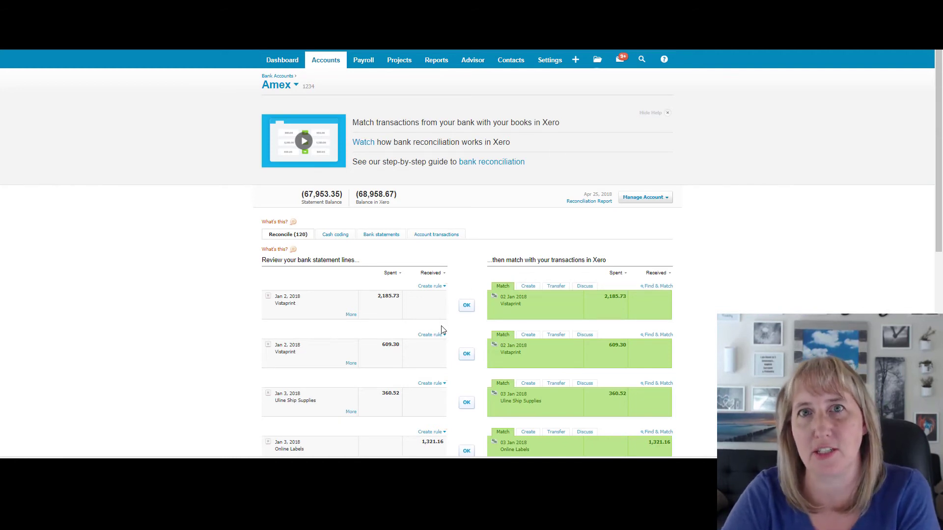
Accept the suggested matches for the first six Amex statement lines, dated Jan 2 to Jan 4, 2018.
scroll(476, 231, "down", 3)
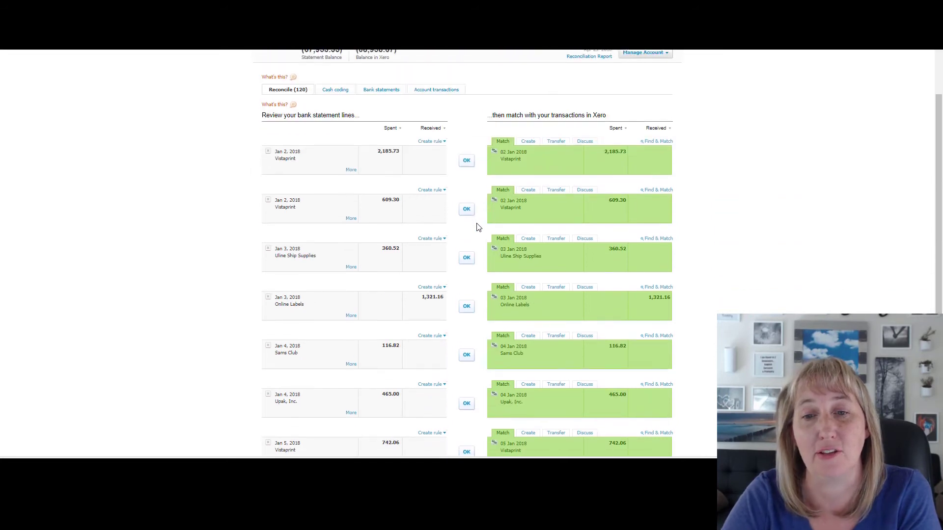
left_click(466, 162)
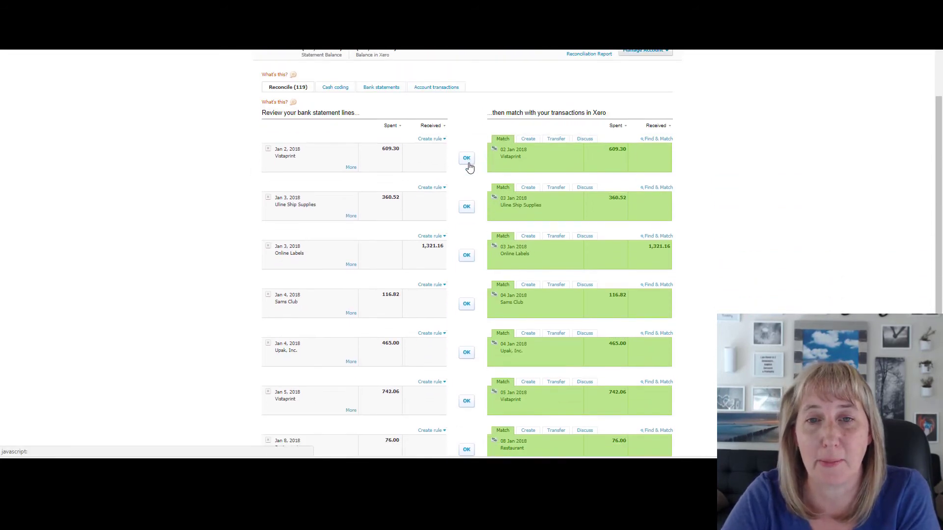
left_click(466, 160)
left_click(467, 160)
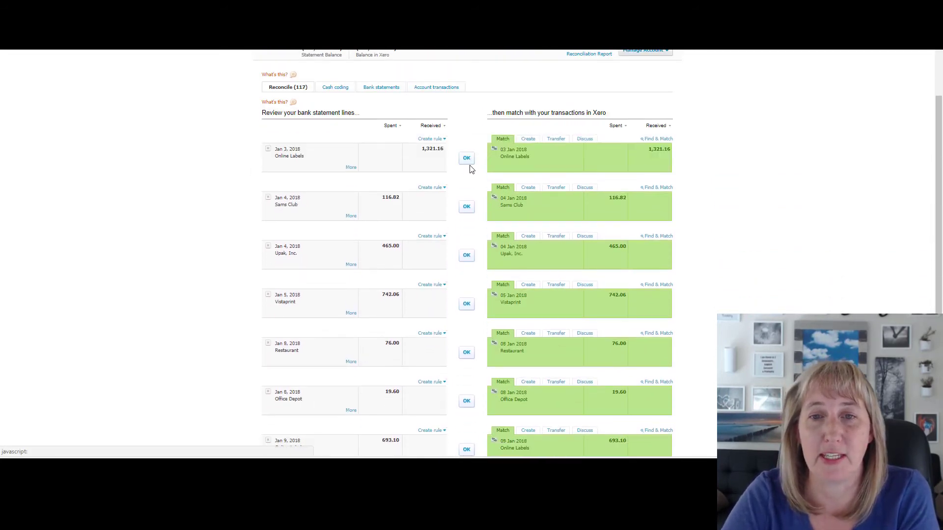
left_click(468, 161)
left_click(468, 162)
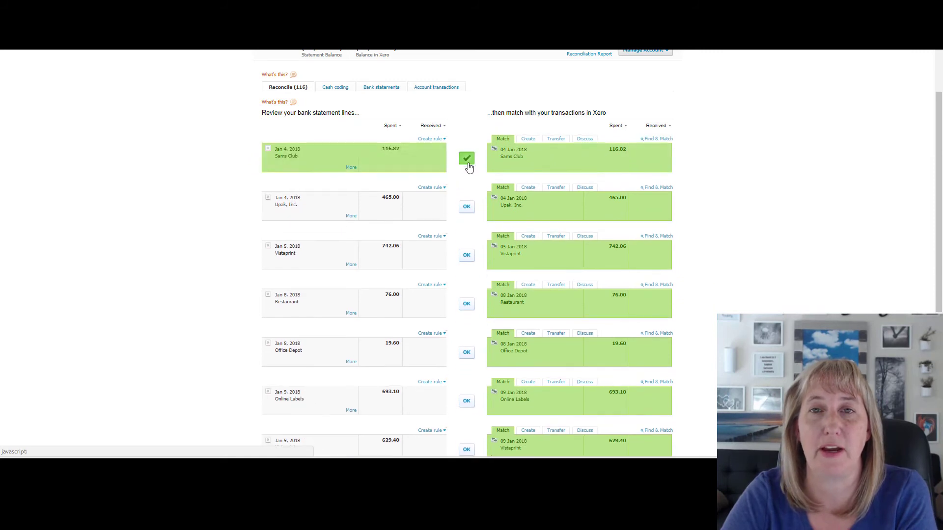
left_click(466, 158)
Reconcile the matched Jan 23 Vistaprint lines and both Jan 25 Office Depot lines, coding the unmatched one to 652 - Office Expenses.
scroll(483, 329, "down", 3)
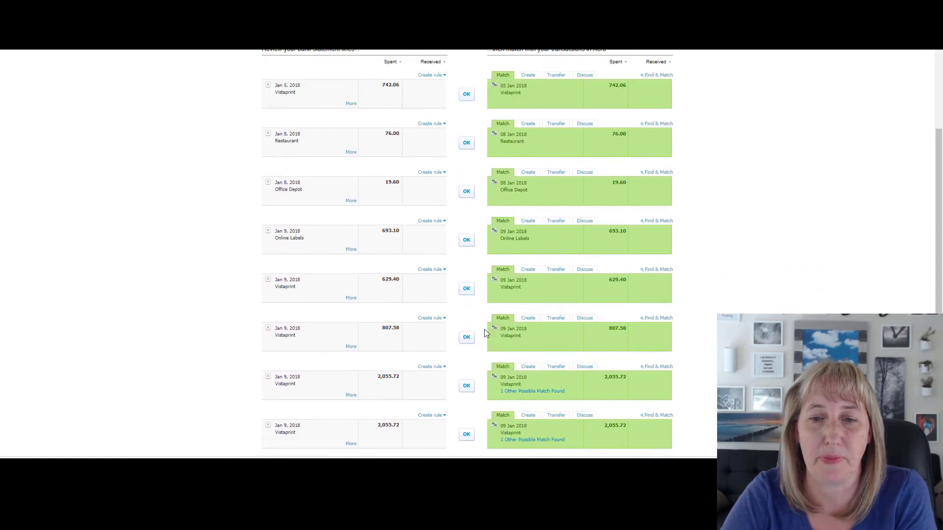
scroll(482, 403, "down", 2)
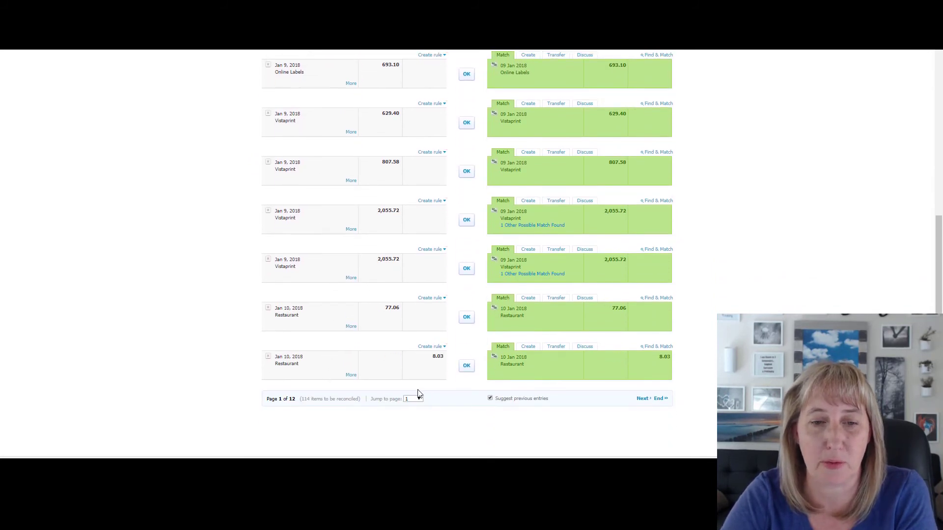
scroll(342, 144, "up", 8)
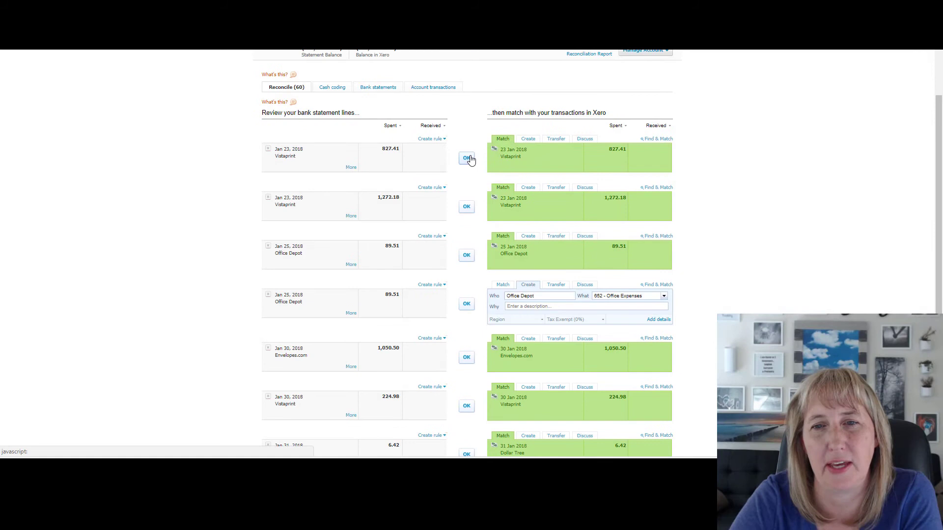
left_click(465, 158)
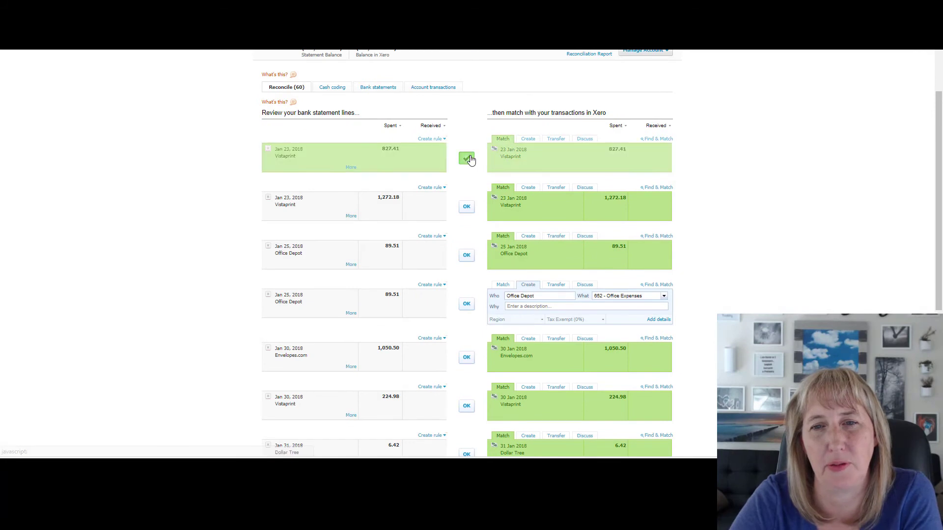
left_click(464, 162)
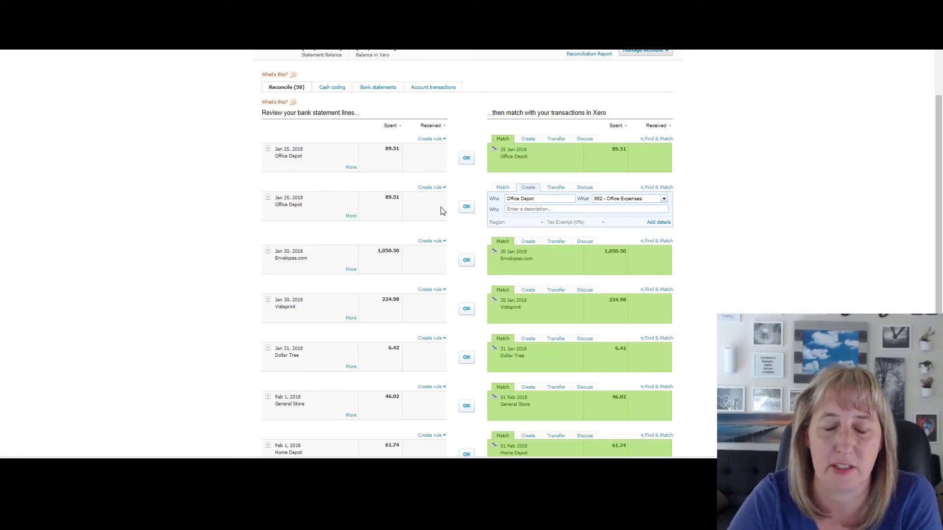
left_click(470, 165)
left_click(468, 163)
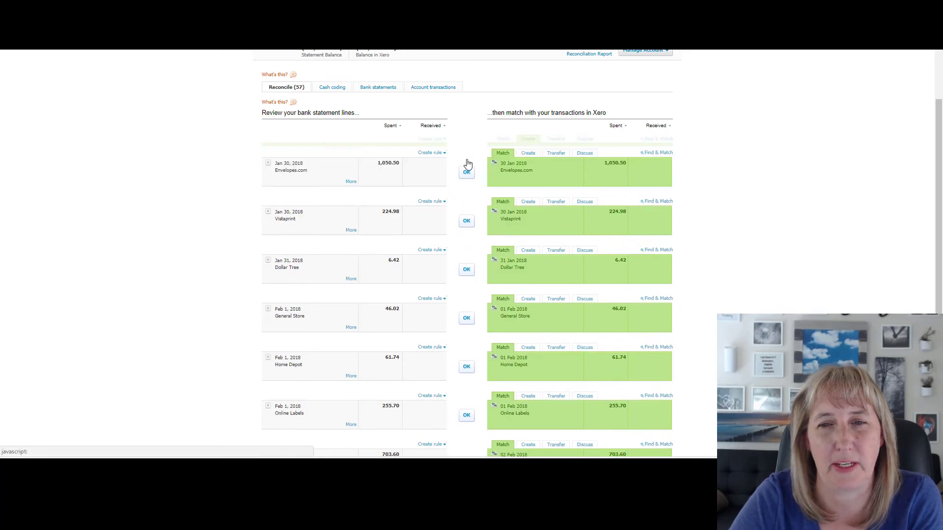
Accept the suggested matches for the remaining Amex statement lines from Jan 30, 2018 onward until all are reconciled.
left_click(467, 159)
left_click(468, 158)
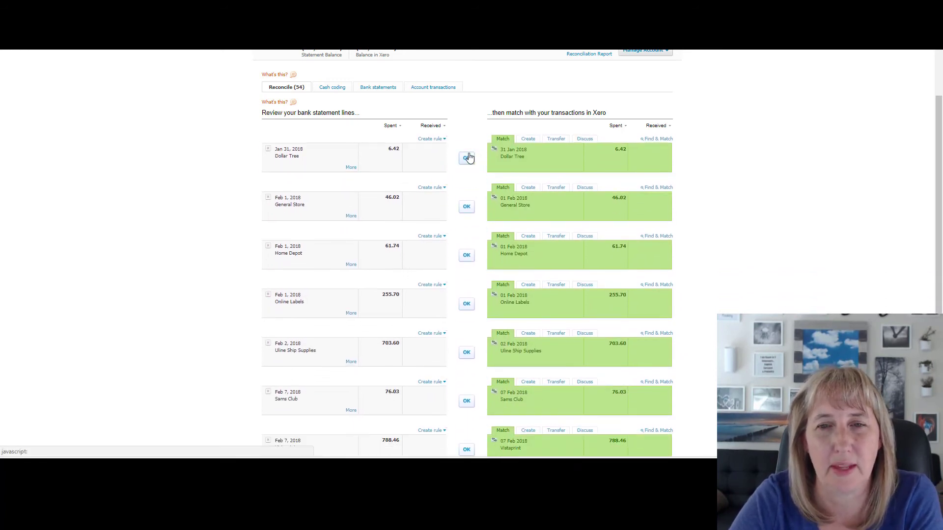
left_click(469, 157)
left_click(469, 158)
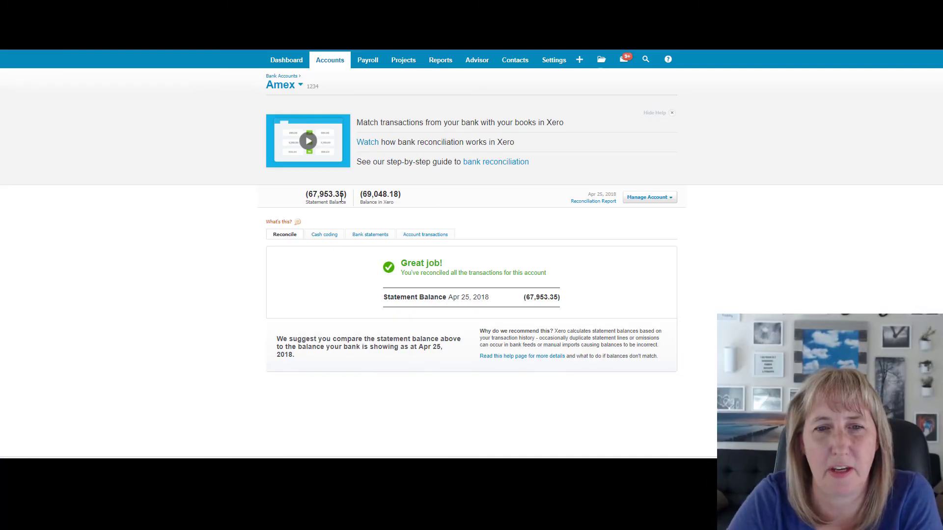
Open the outstanding Jan 23 Vistaprint payment from the Amex reconciliation report and apply Remove & Redo to it.
left_click(593, 202)
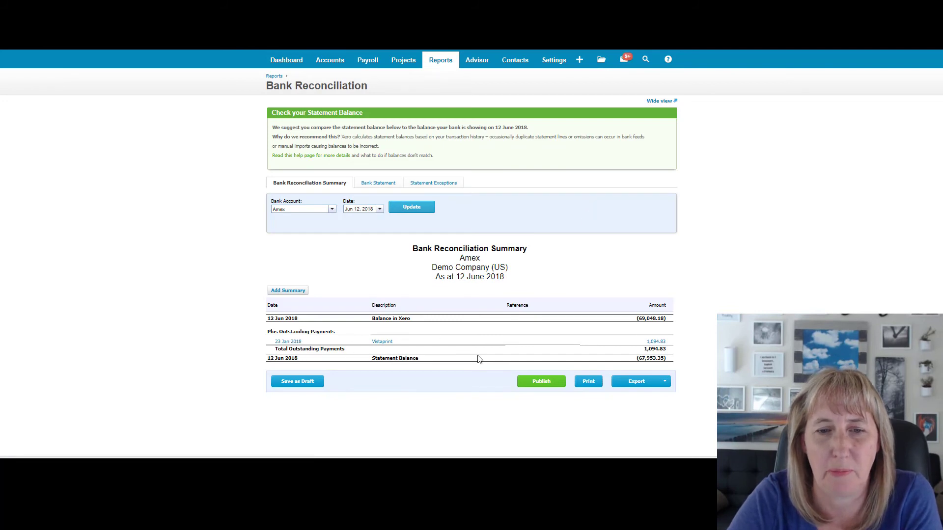
left_click(385, 343)
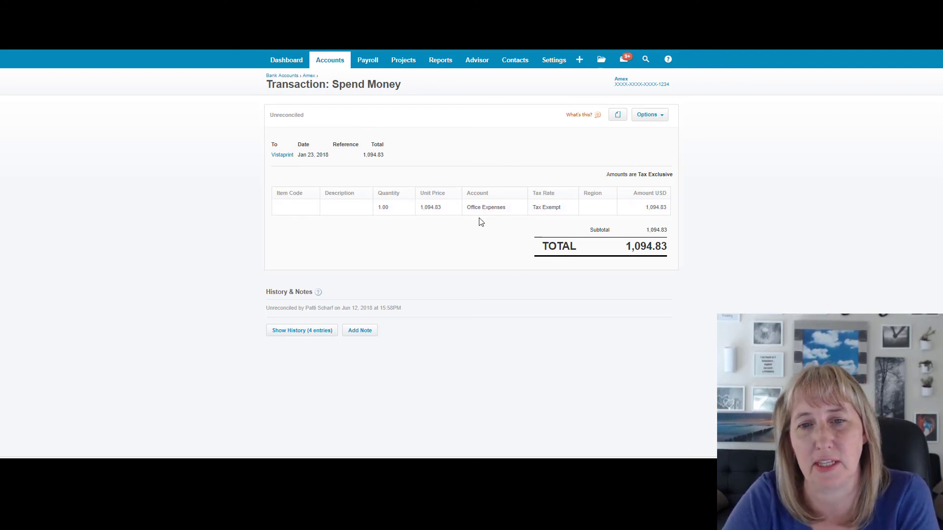
left_click(649, 115)
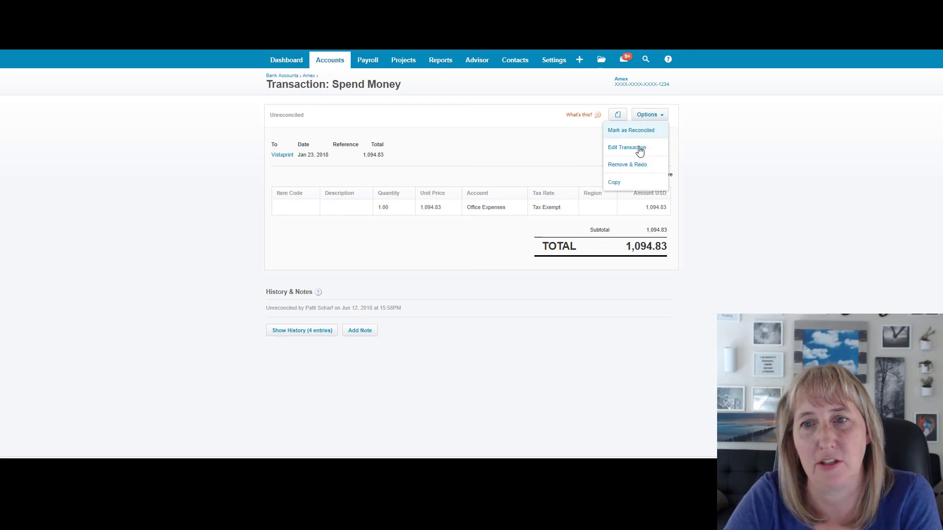
left_click(638, 167)
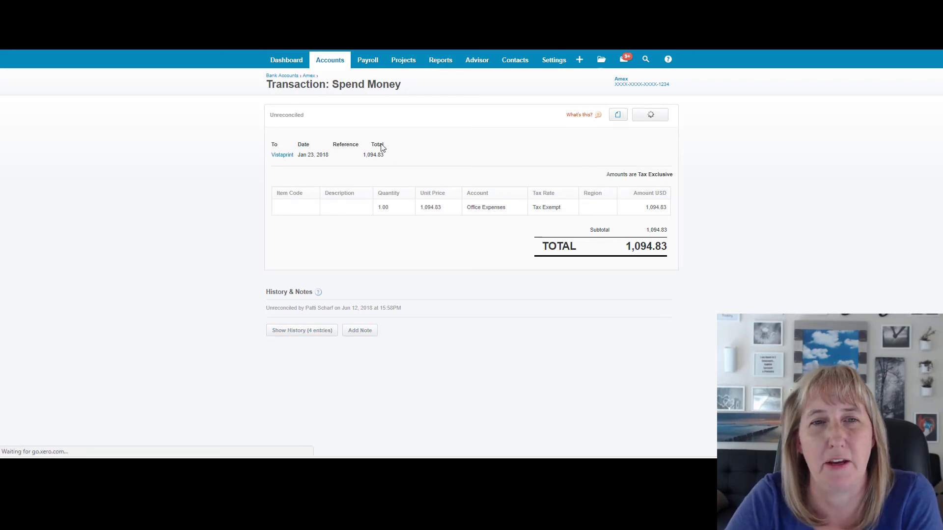
Review the Amex account transactions list, checking the balance and the reconciled status of the imported entries.
scroll(398, 289, "down", 1)
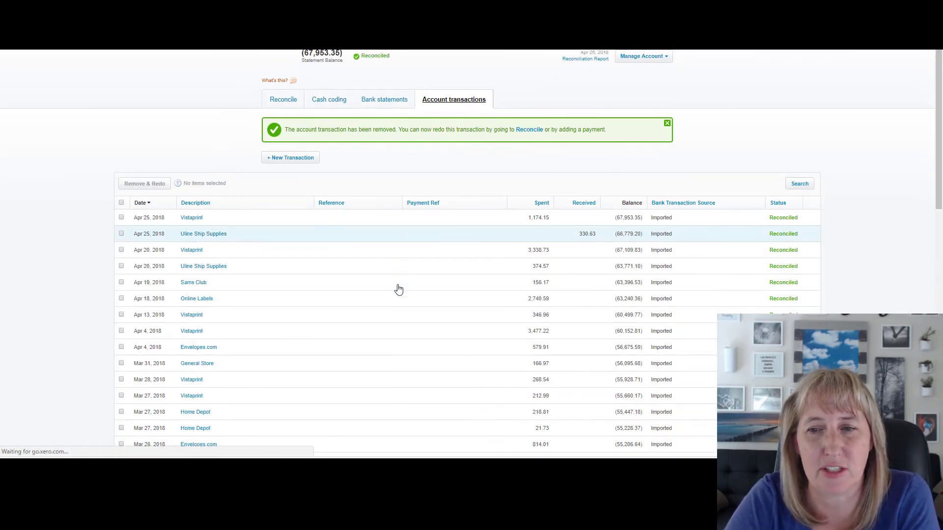
scroll(398, 288, "down", 3)
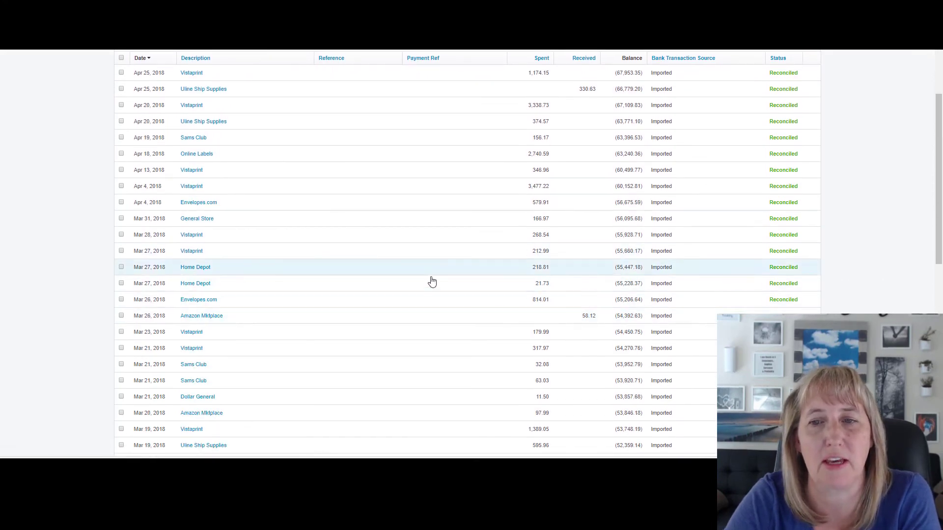
scroll(444, 268, "up", 4)
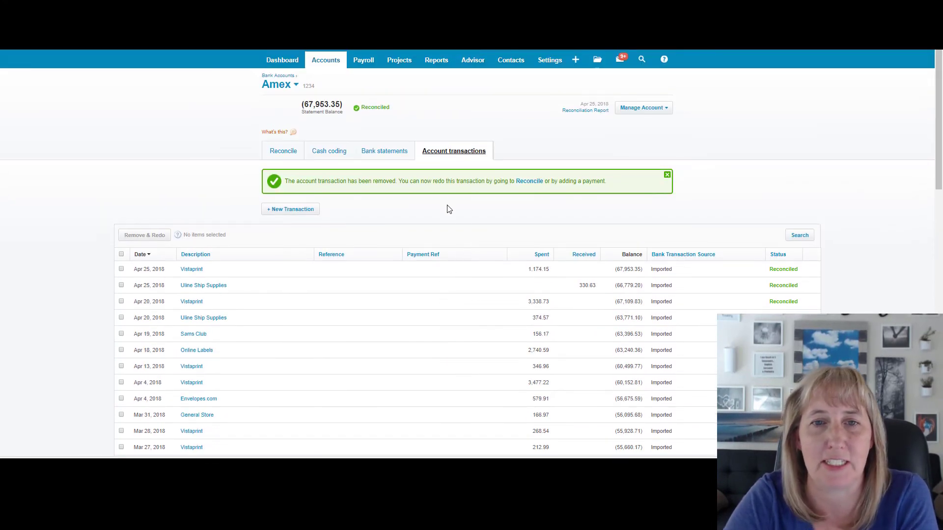
scroll(381, 318, "down", 4)
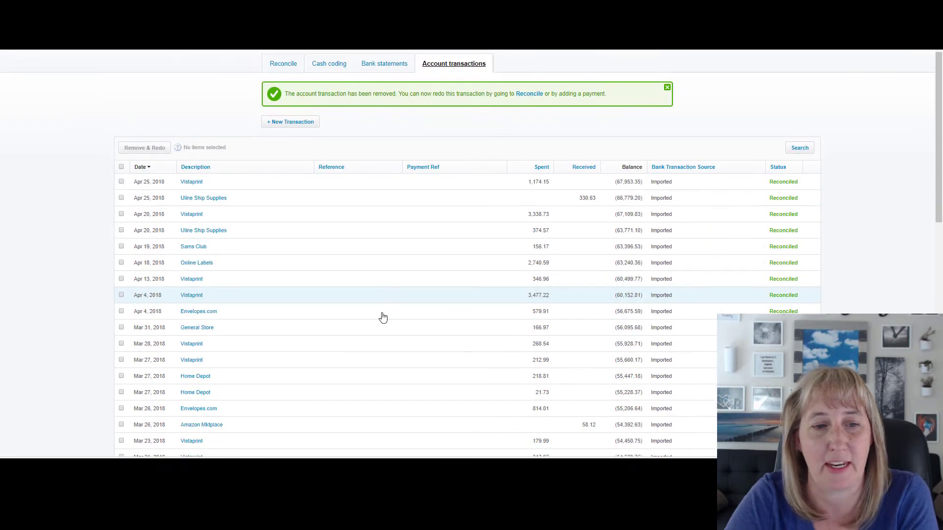